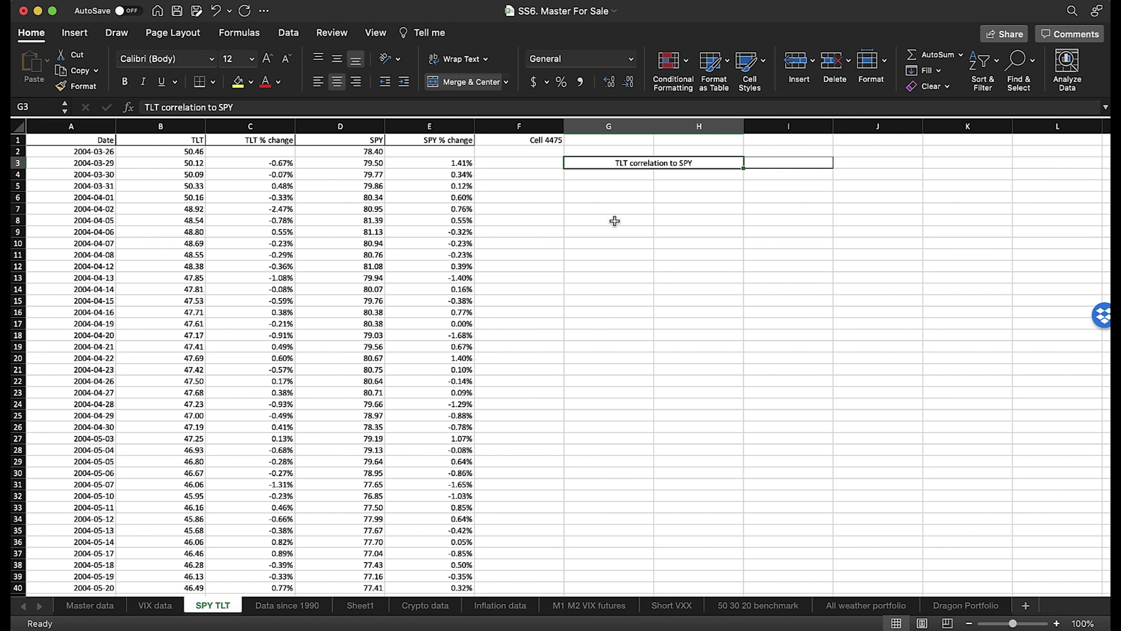
pyautogui.click(164, 140)
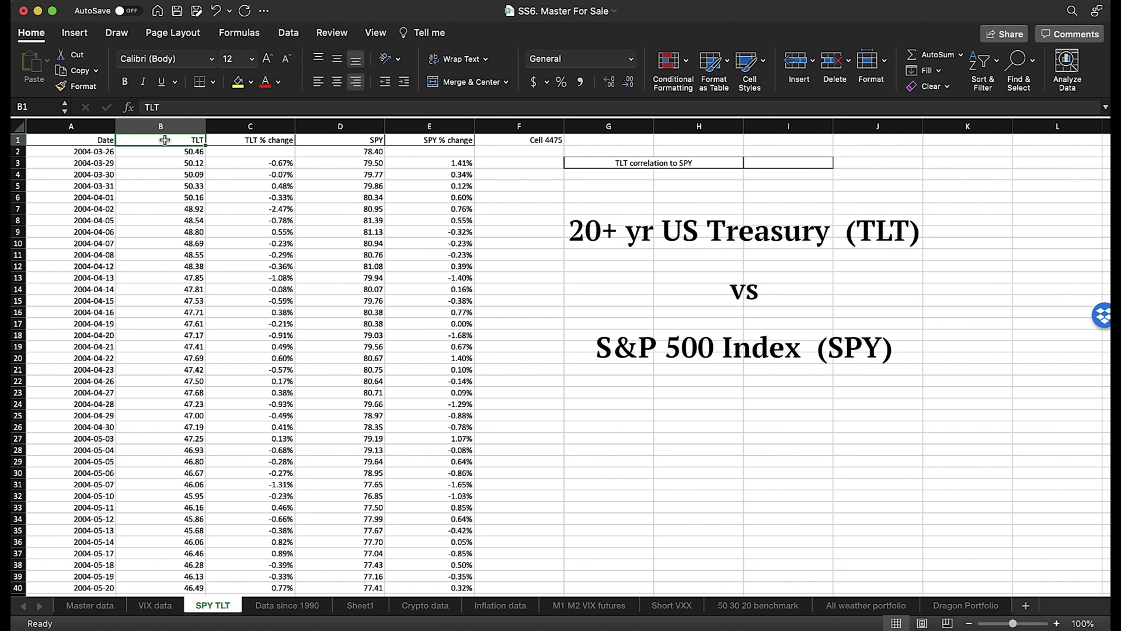
pyautogui.click(331, 142)
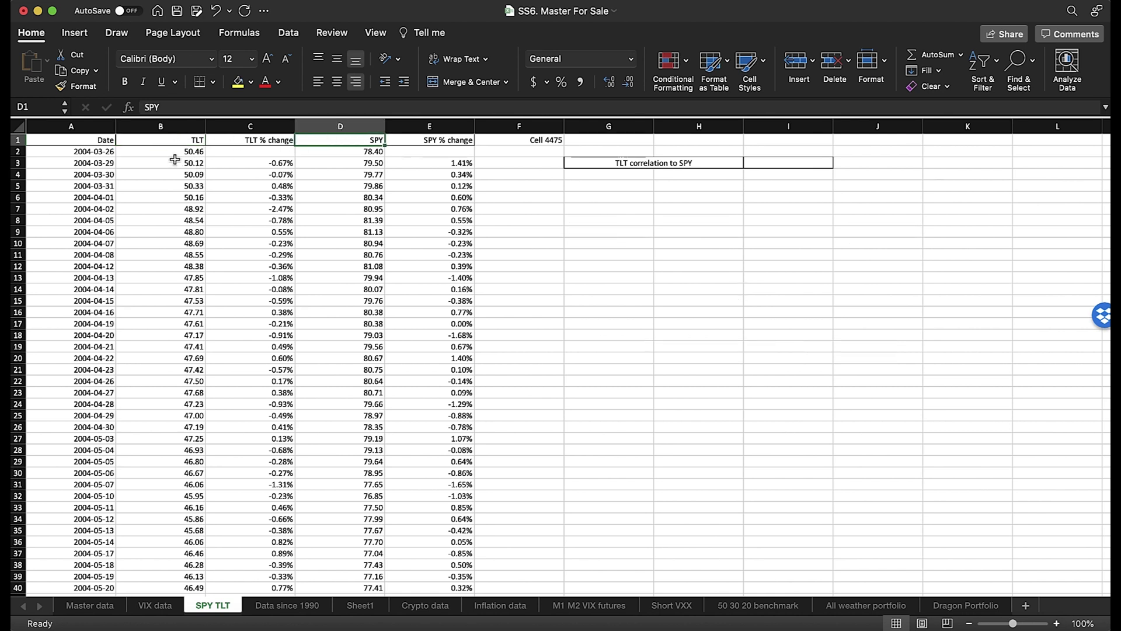
pyautogui.click(273, 163)
pyautogui.moveTo(272, 163); pyautogui.dragTo(273, 365)
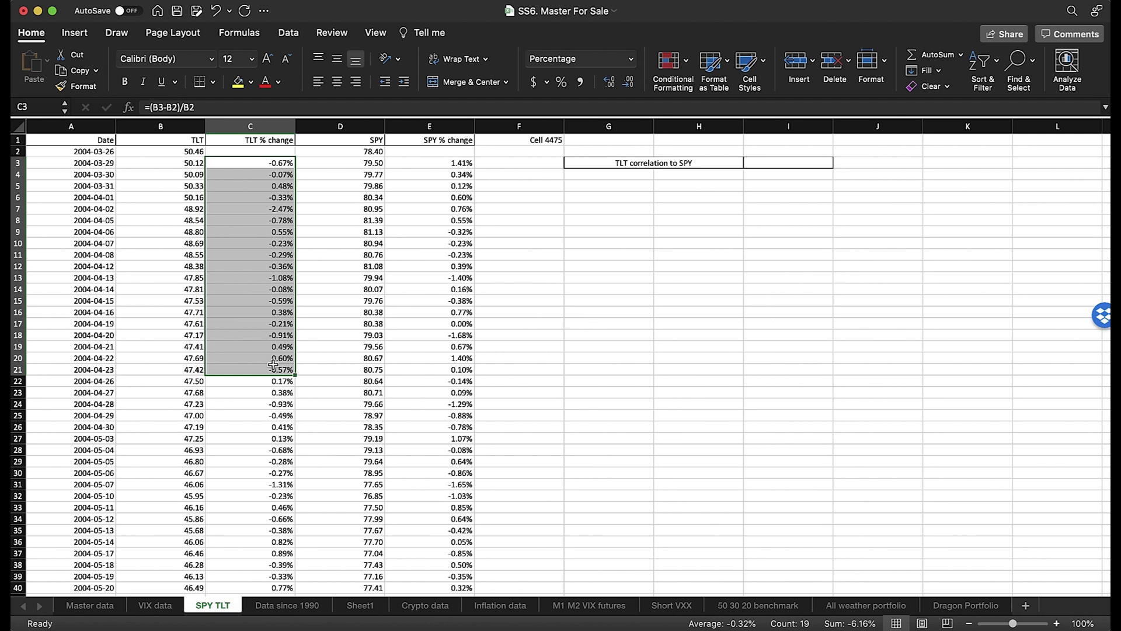
pyautogui.click(88, 153)
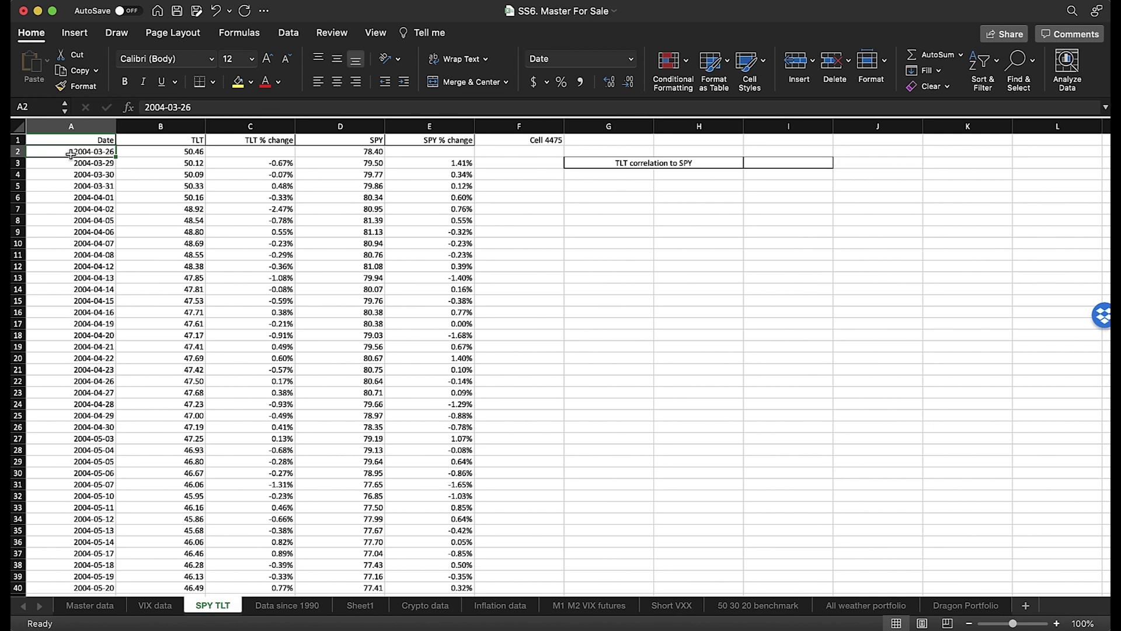
pyautogui.click(287, 605)
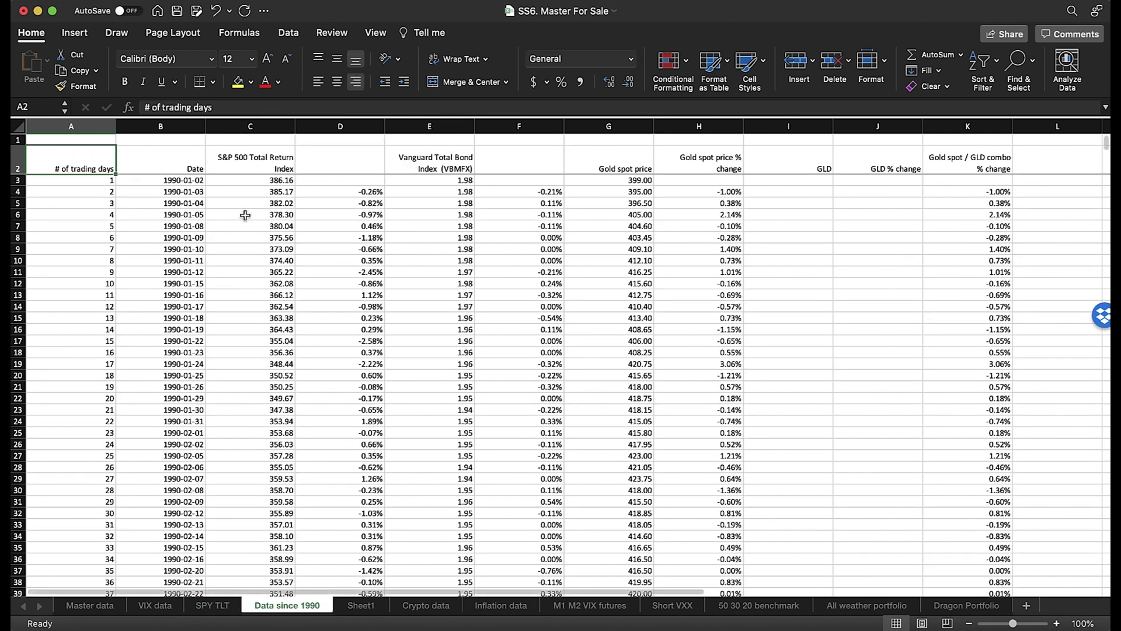
pyautogui.click(255, 166)
pyautogui.click(409, 159)
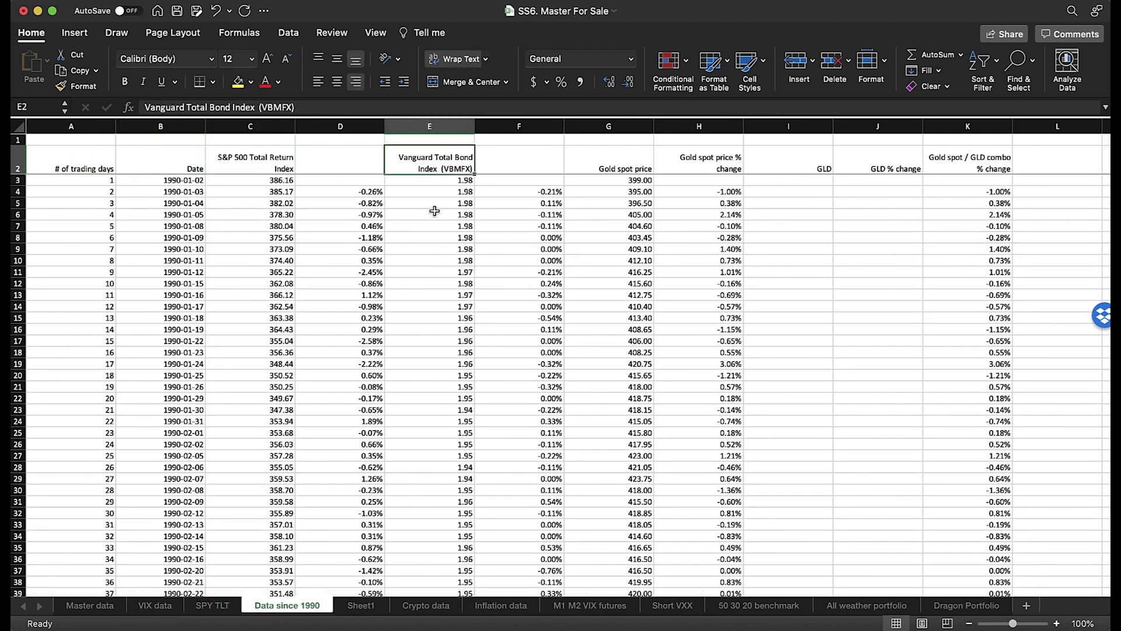
pyautogui.moveTo(435, 195); pyautogui.dragTo(435, 532)
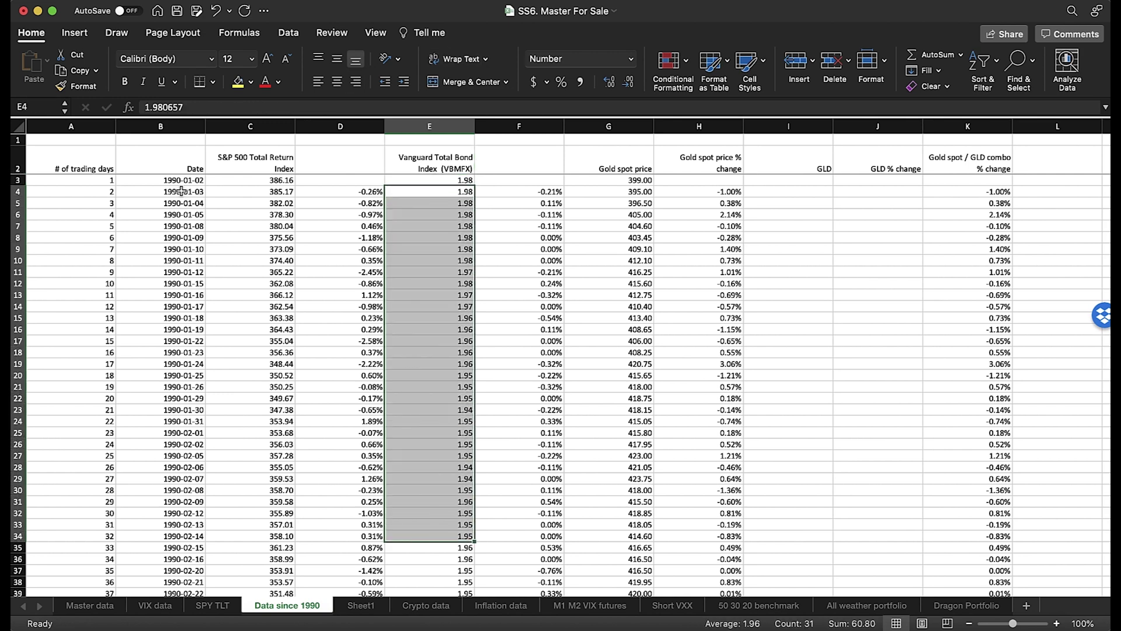
pyautogui.moveTo(645, 182); pyautogui.dragTo(632, 398)
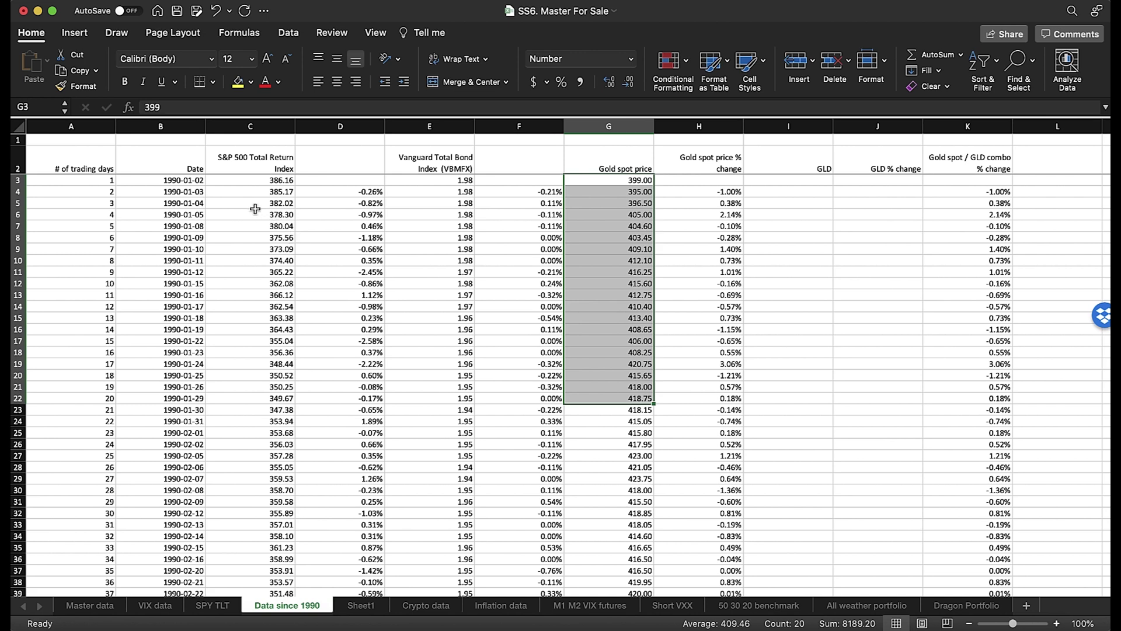
pyautogui.click(240, 168)
# Go back to the SPY TLT sheet and select cell I3 for the correlation result.
pyautogui.click(212, 608)
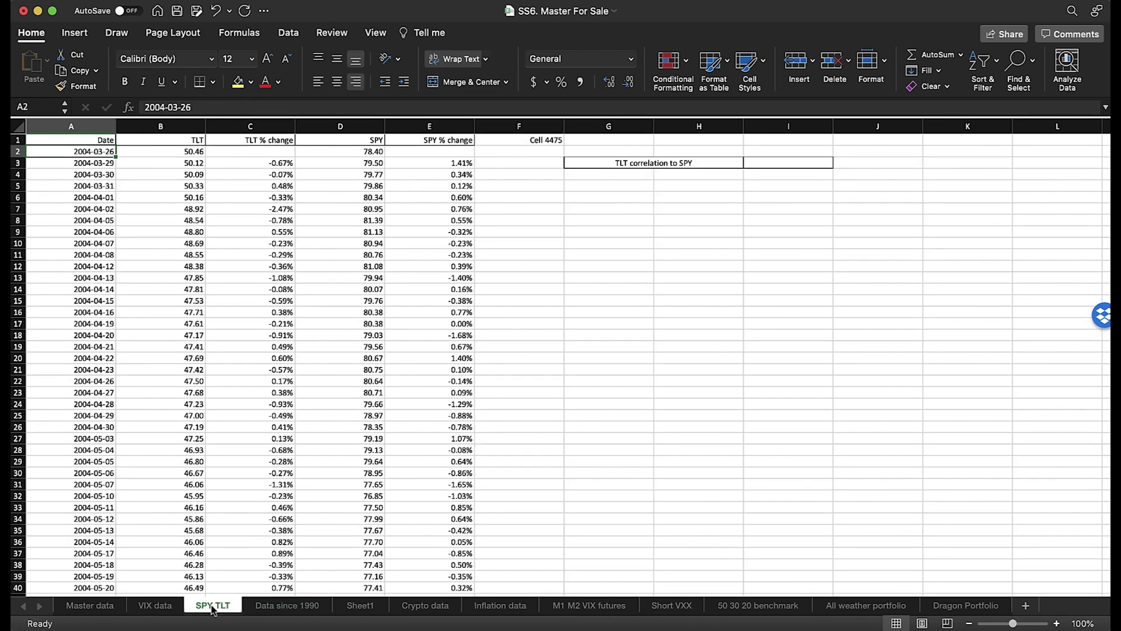
pyautogui.click(776, 165)
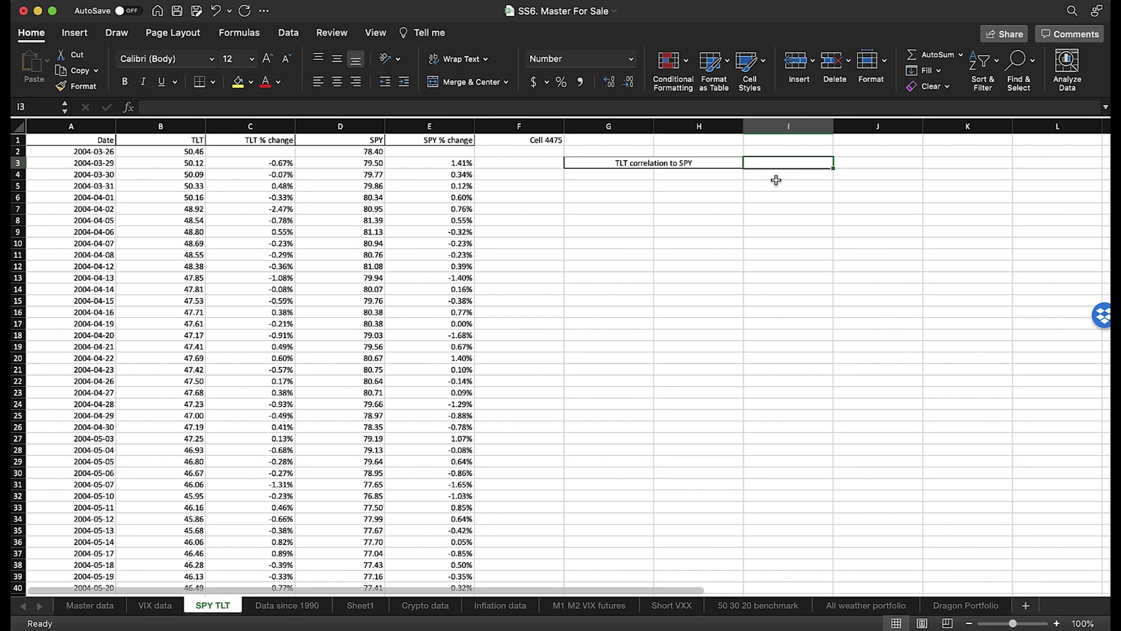
pyautogui.scroll(-15, 775, 236)
pyautogui.scroll(20, 775, 236)
# Enter =CORREL(C3:C4475,E3:E4475) in I3, giving a TLT–SPY correlation of -0.40.
pyautogui.write('=')
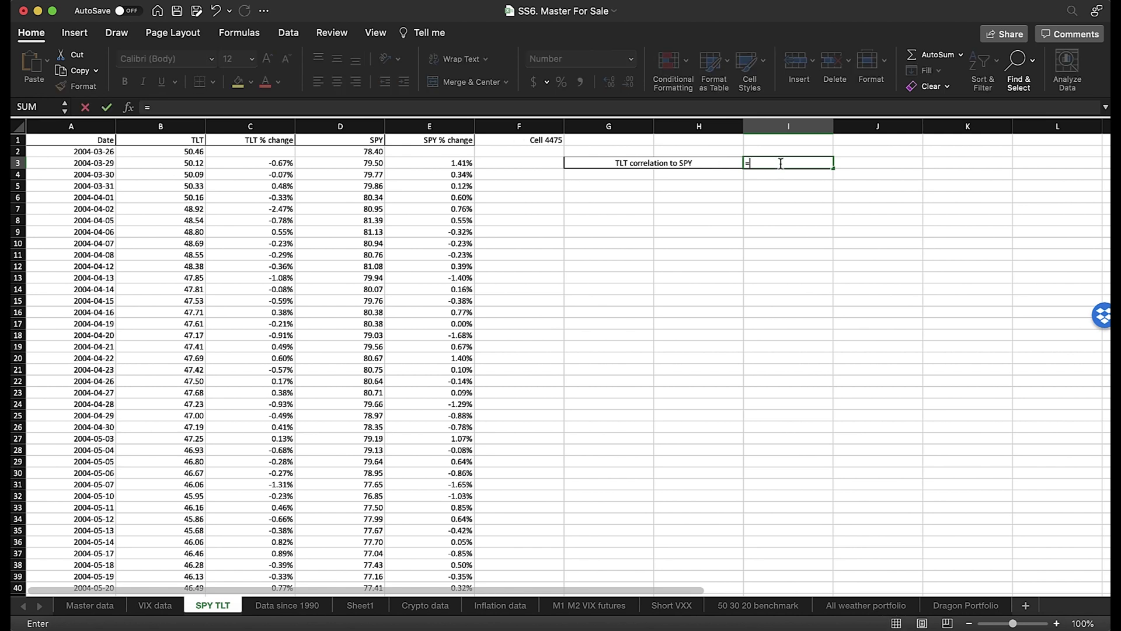
pyautogui.write('correl(')
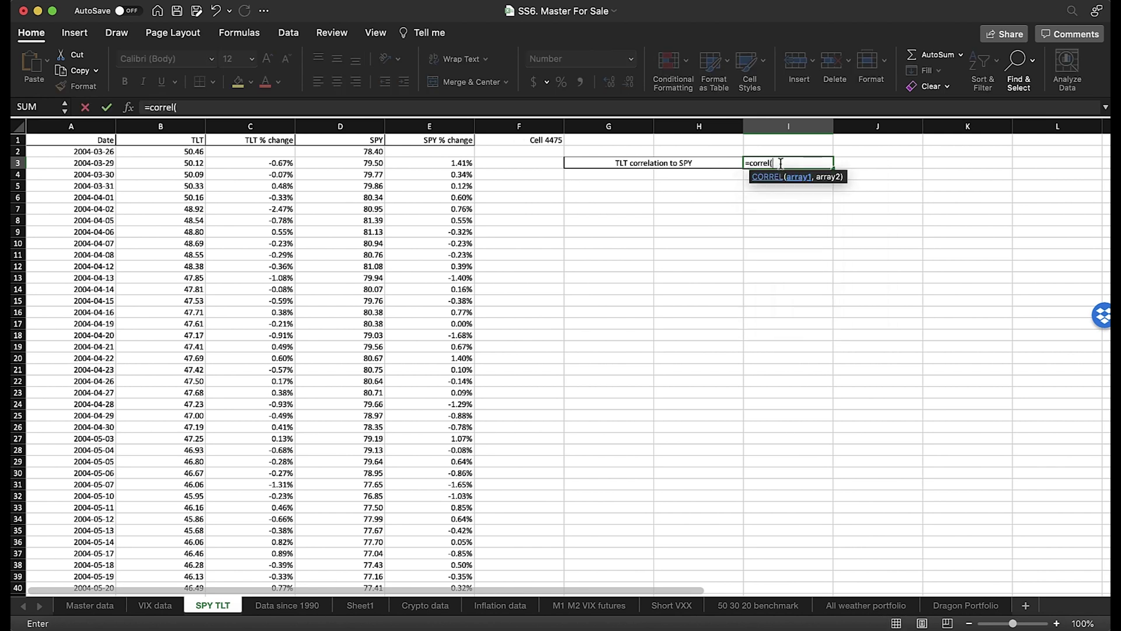
pyautogui.moveTo(257, 163); pyautogui.dragTo(268, 387)
pyautogui.press('BackSpace')
pyautogui.press('BackSpace')
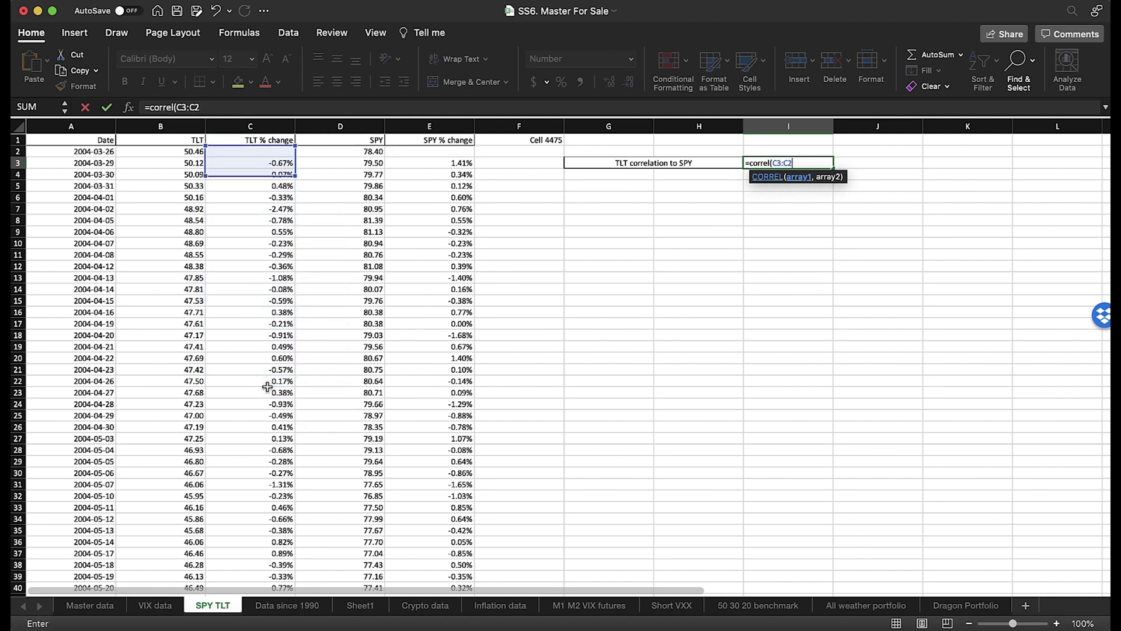
pyautogui.write('4475')
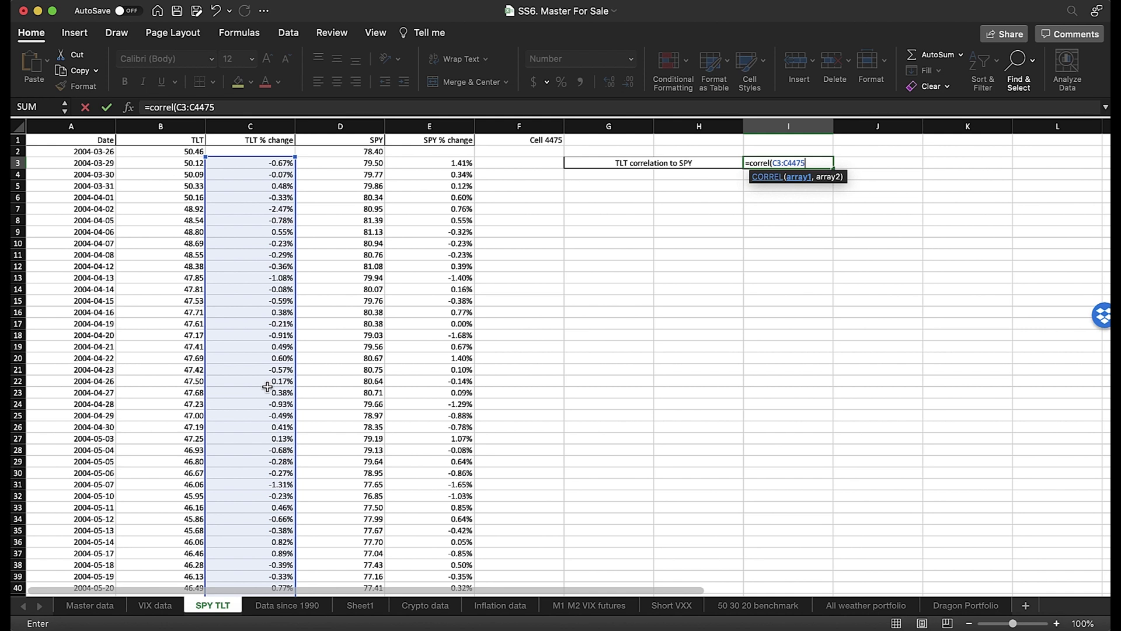
pyautogui.write(',')
pyautogui.click(425, 164)
pyautogui.moveTo(424, 164); pyautogui.dragTo(426, 400)
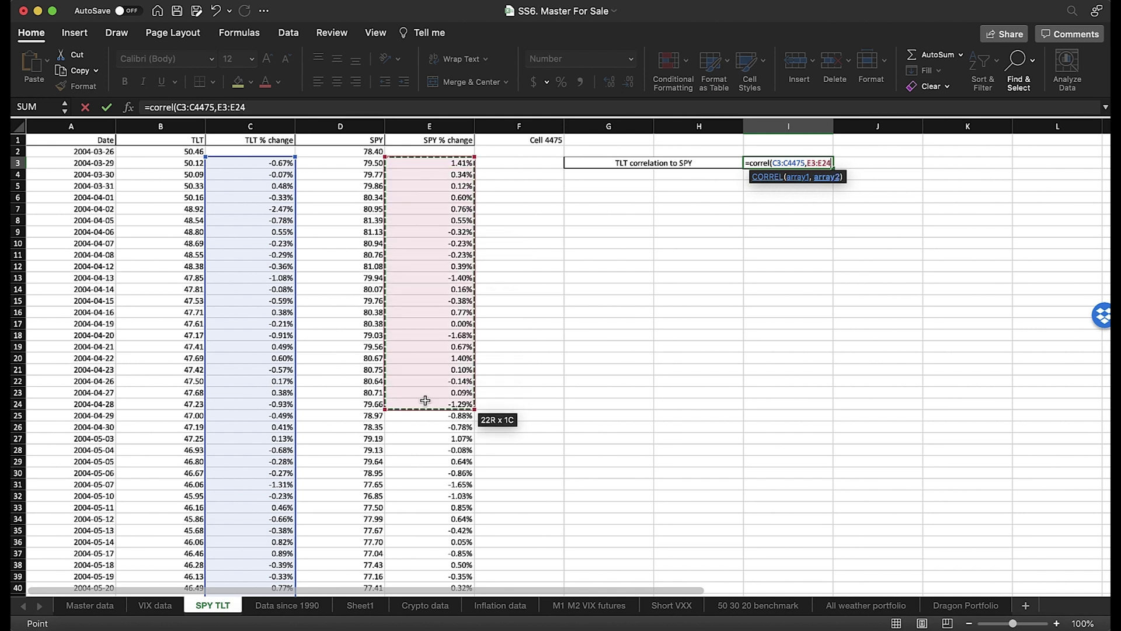
pyautogui.press('BackSpace')
pyautogui.press('BackSpace')
pyautogui.write('4475')
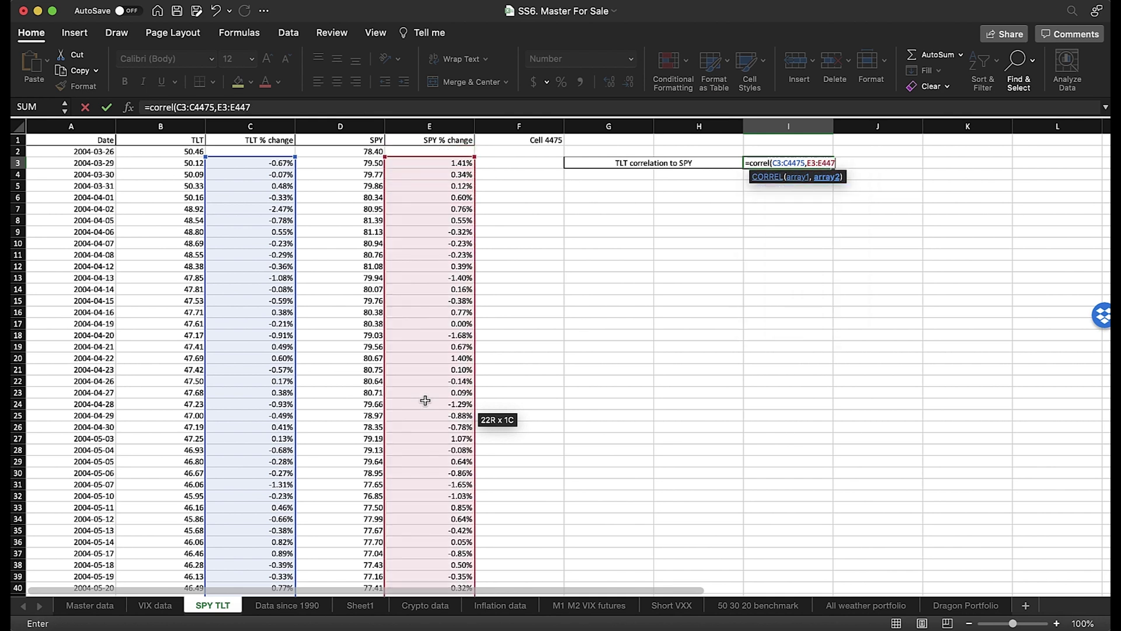
pyautogui.write(')')
pyautogui.press('Return')
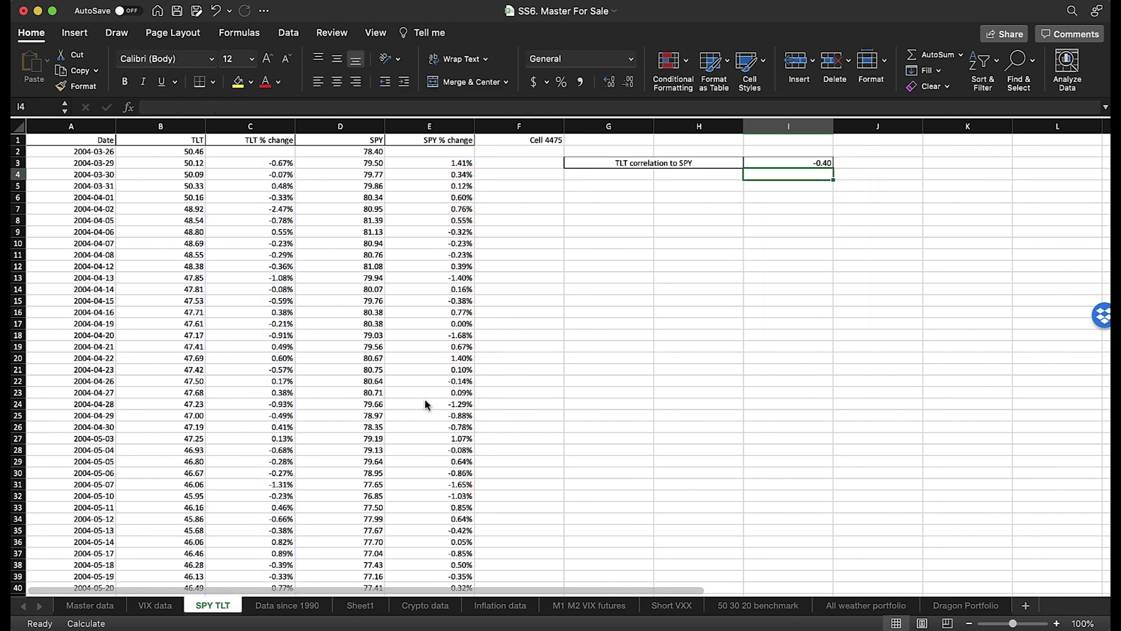
# Check the label and formula, then format I3's TLT–SPY correlation as a percentage.
pyautogui.click(653, 165)
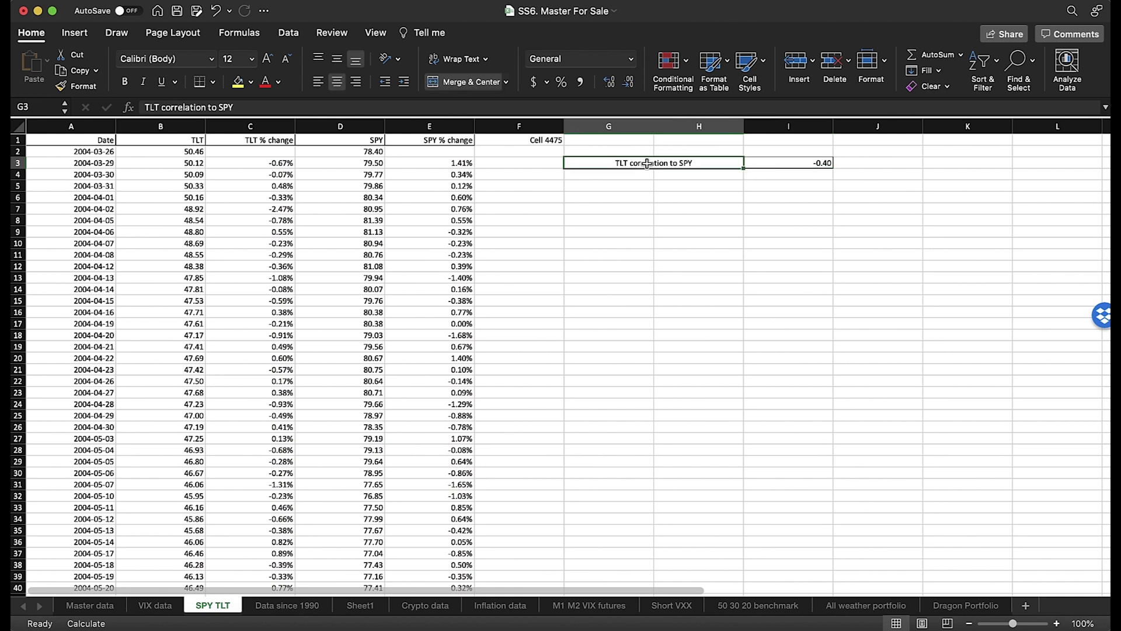
pyautogui.click(776, 164)
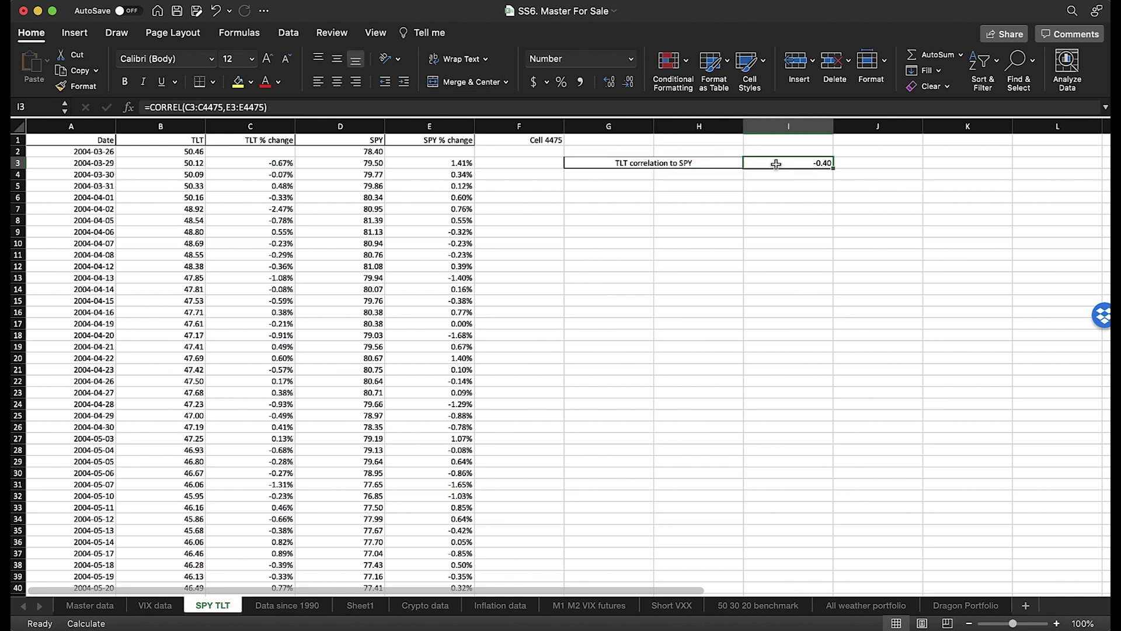
pyautogui.click(561, 84)
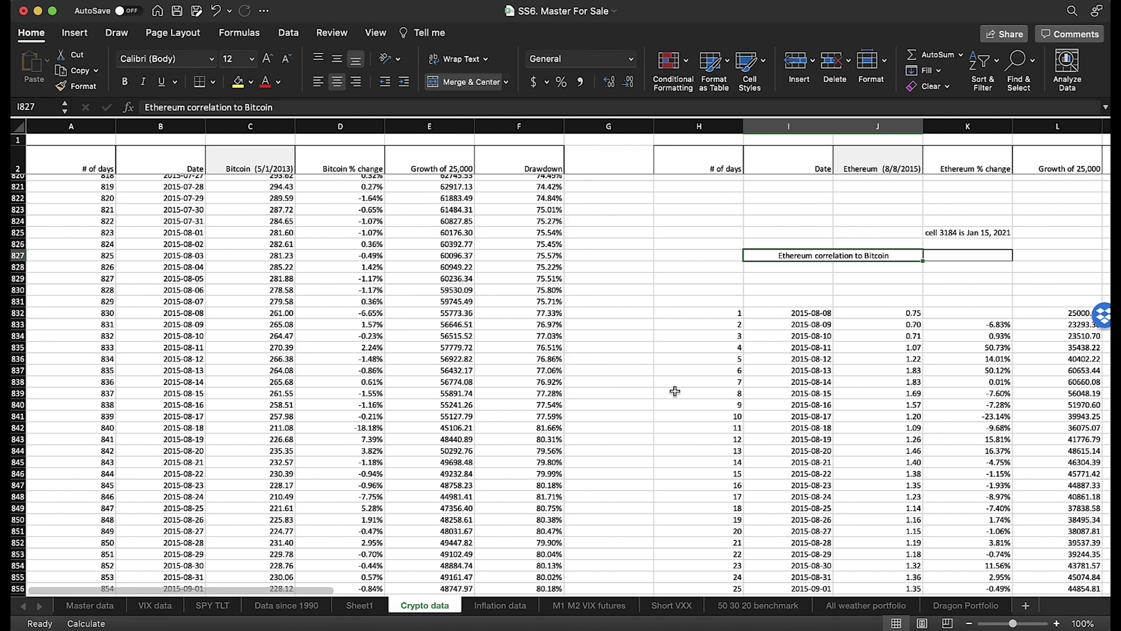
pyautogui.click(247, 167)
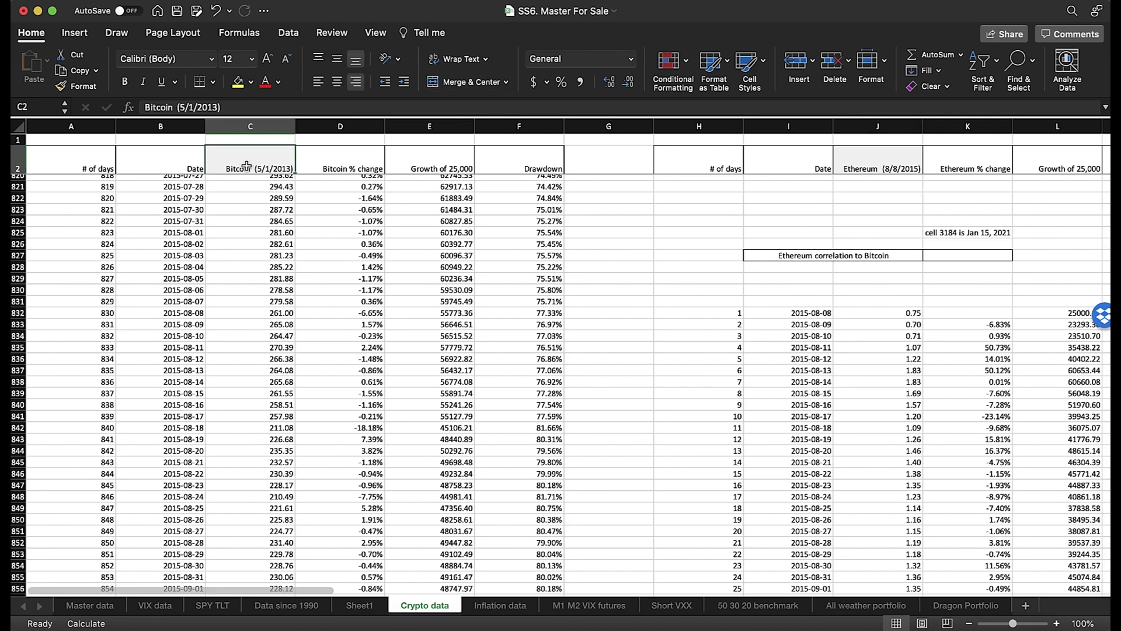
pyautogui.click(851, 170)
pyautogui.hscroll(10, 851, 175)
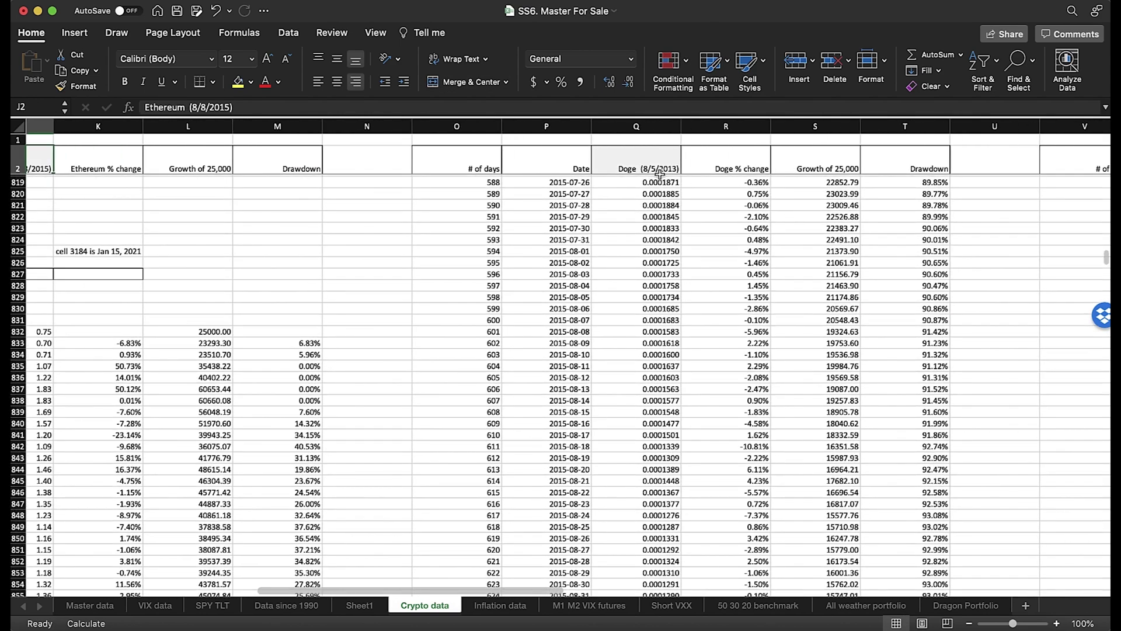
pyautogui.hscroll(5, 721, 296)
pyautogui.hscroll(-15, 446, 393)
pyautogui.hscroll(-2, 448, 394)
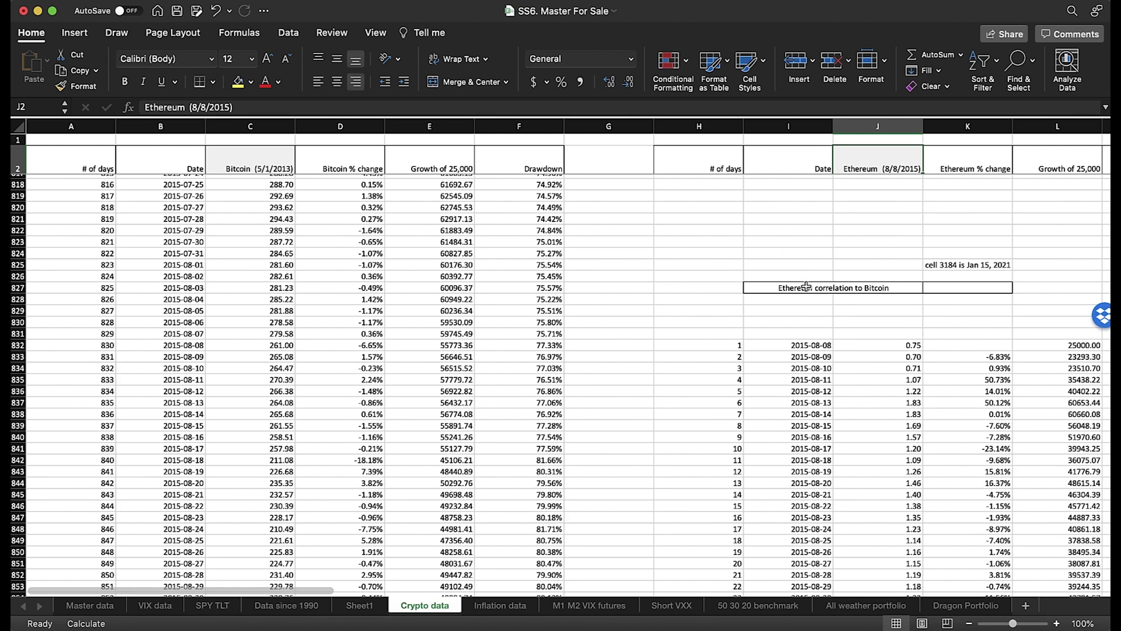
pyautogui.click(841, 289)
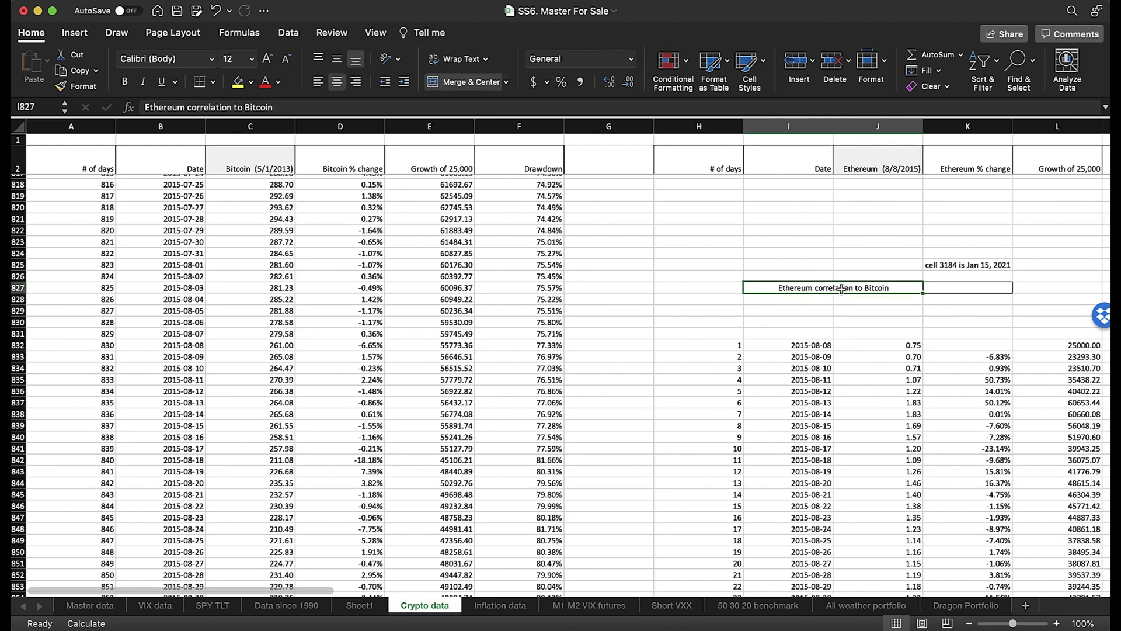
pyautogui.scroll(-5, 639, 385)
pyautogui.scroll(5, 639, 385)
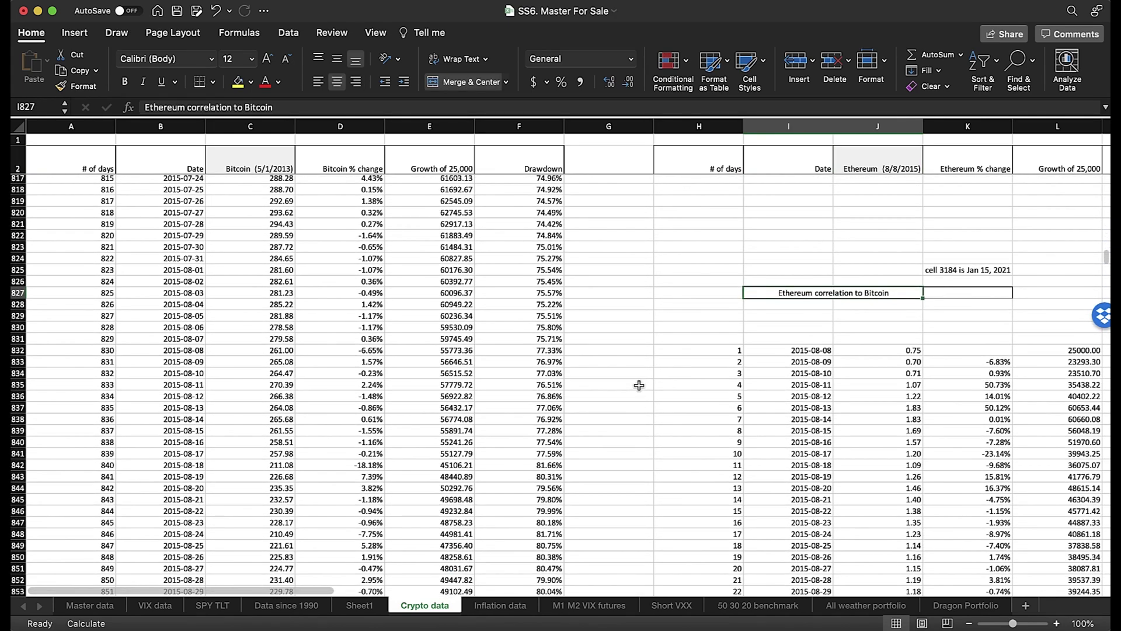
pyautogui.click(982, 271)
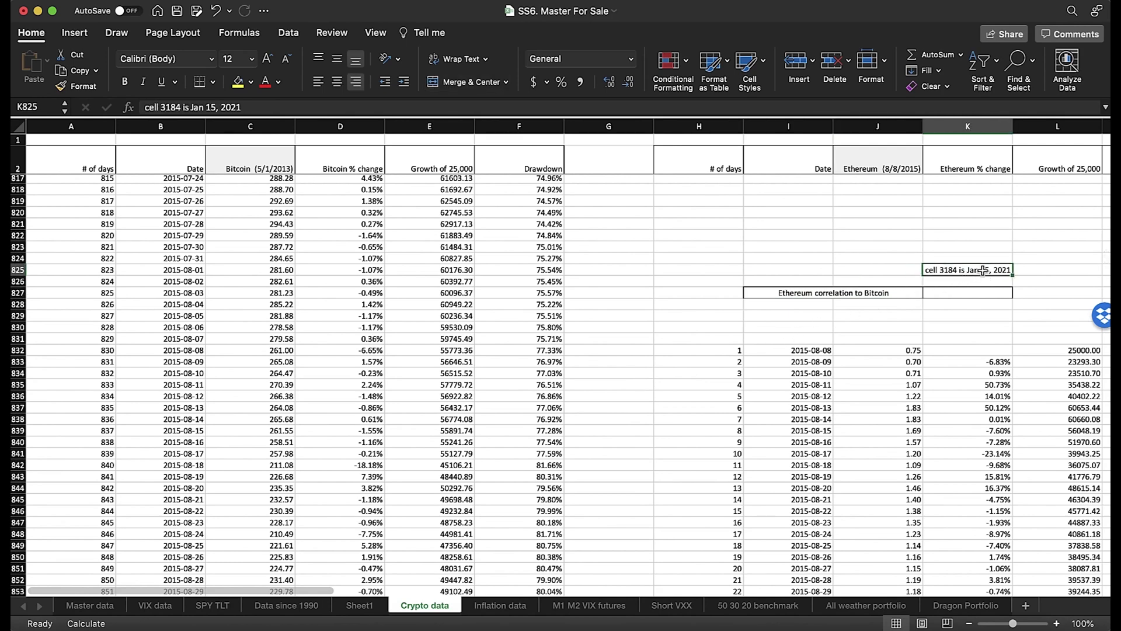
# Enter =CORREL(K833:K3184,D833:D3184) in K827 beside the Ethereum correlation label.
pyautogui.click(965, 293)
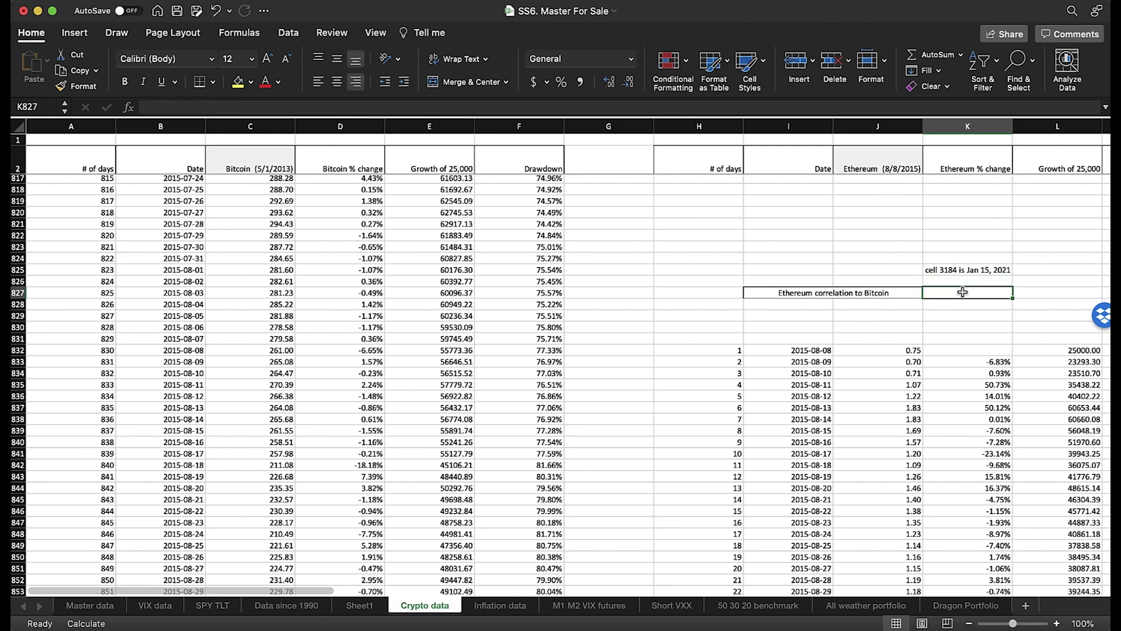
pyautogui.write('=correl(')
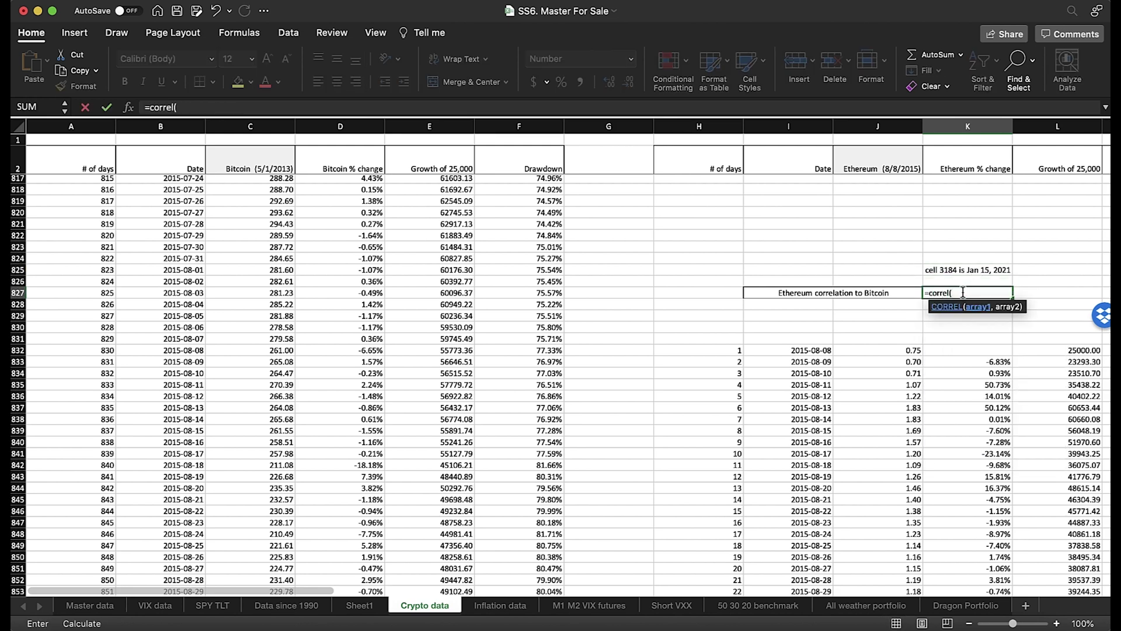
pyautogui.moveTo(970, 362); pyautogui.dragTo(971, 497)
pyautogui.press('BackSpace')
pyautogui.press('BackSpace')
pyautogui.press('BackSpace')
pyautogui.write('3')
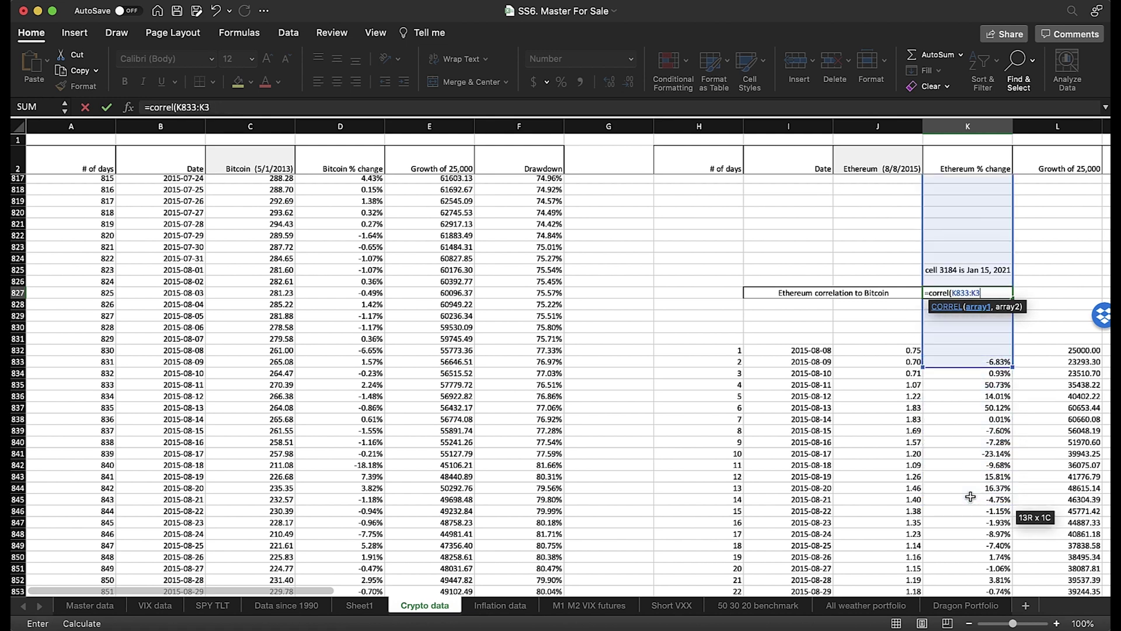
pyautogui.write('184,')
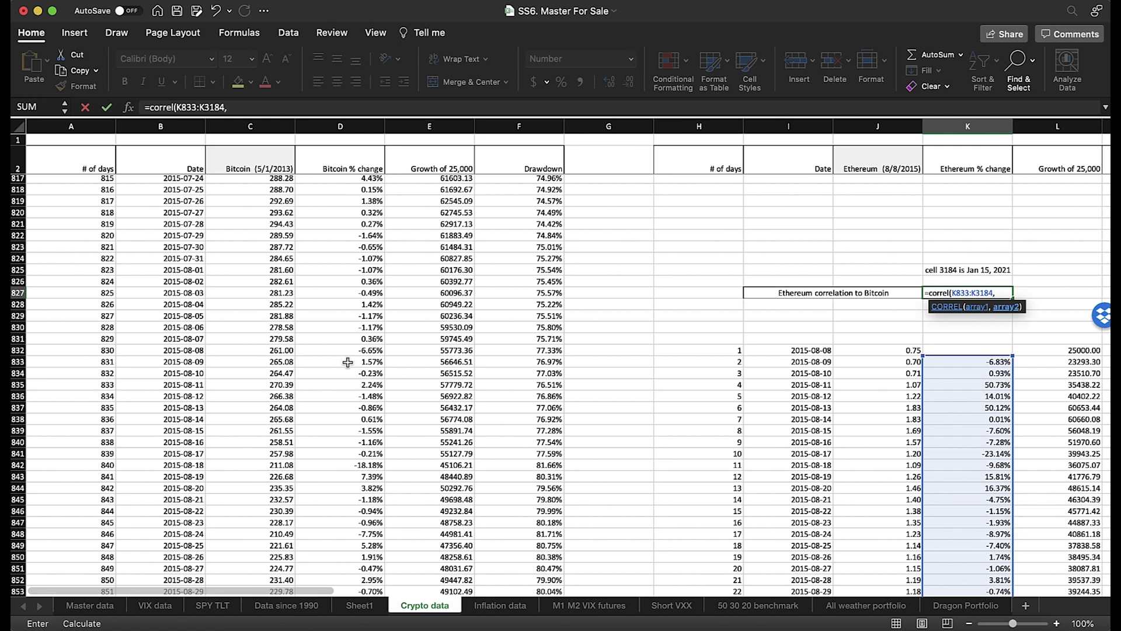
pyautogui.moveTo(348, 362); pyautogui.dragTo(353, 527)
pyautogui.press('BackSpace')
pyautogui.press('BackSpace')
pyautogui.press('BackSpace')
pyautogui.write('3184')
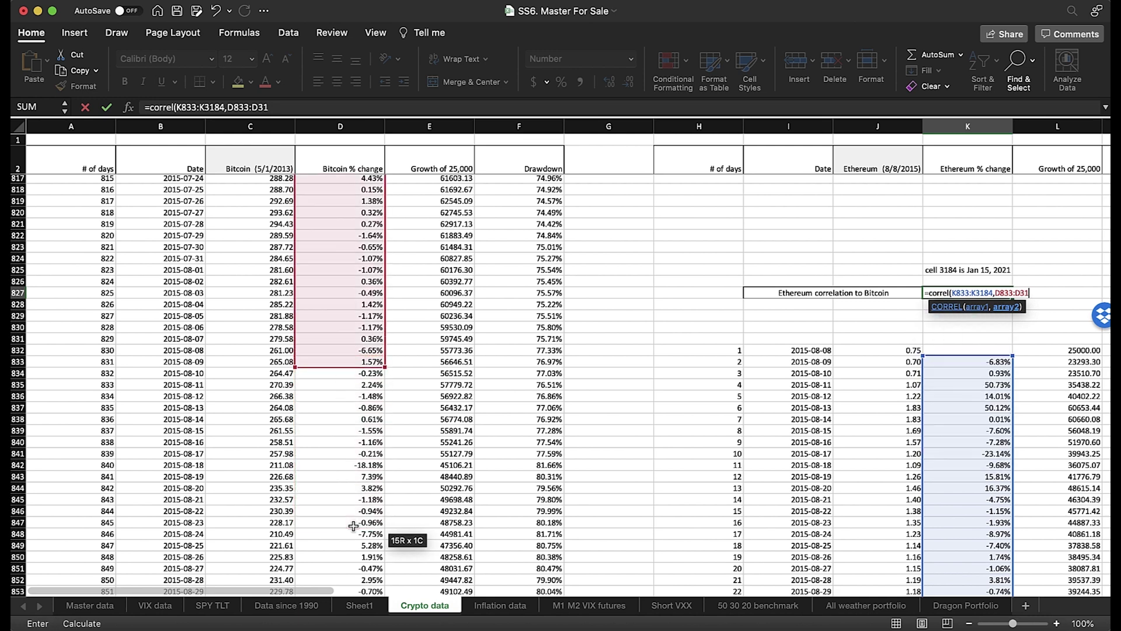
pyautogui.write(')')
pyautogui.press('Return')
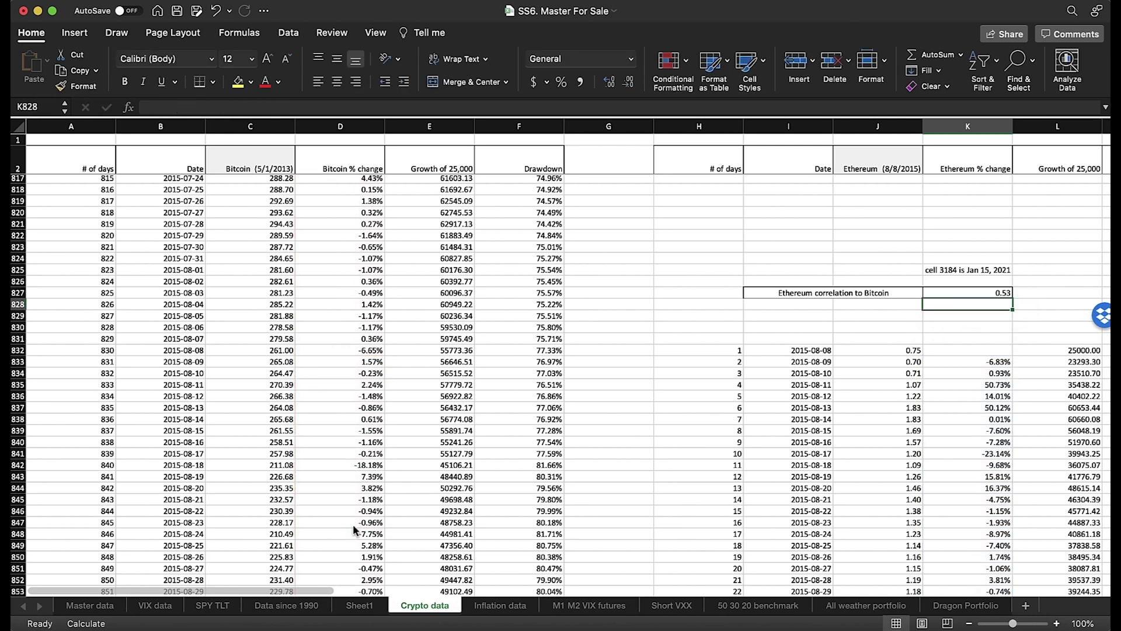
# Format the K827 Ethereum–Bitcoin correlation as a percentage, showing 53%.
pyautogui.click(813, 294)
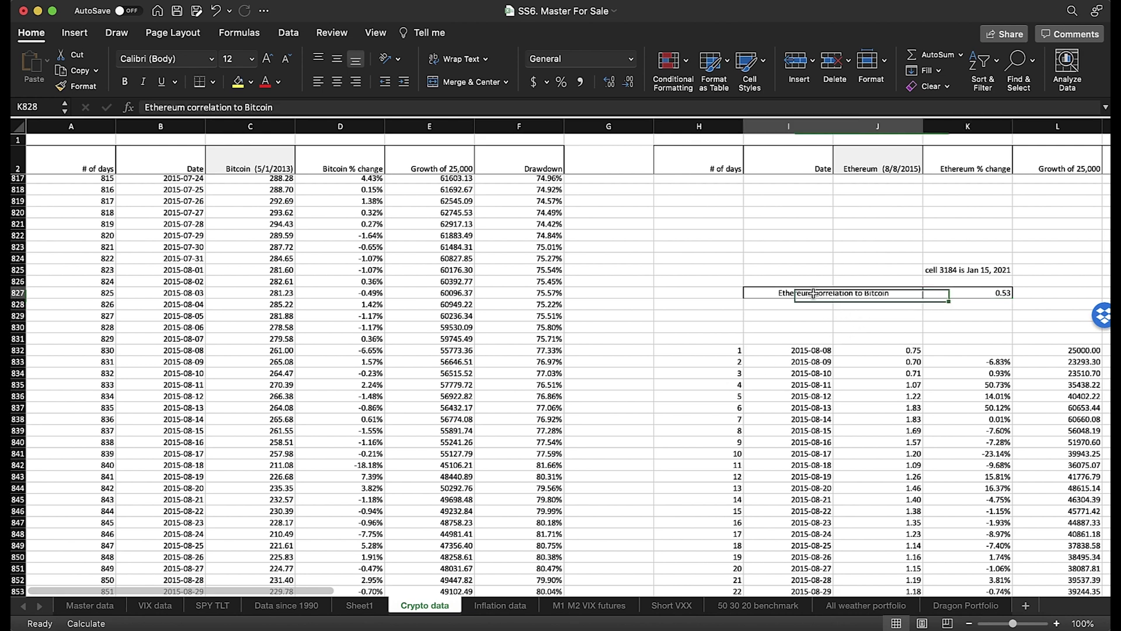
pyautogui.click(945, 293)
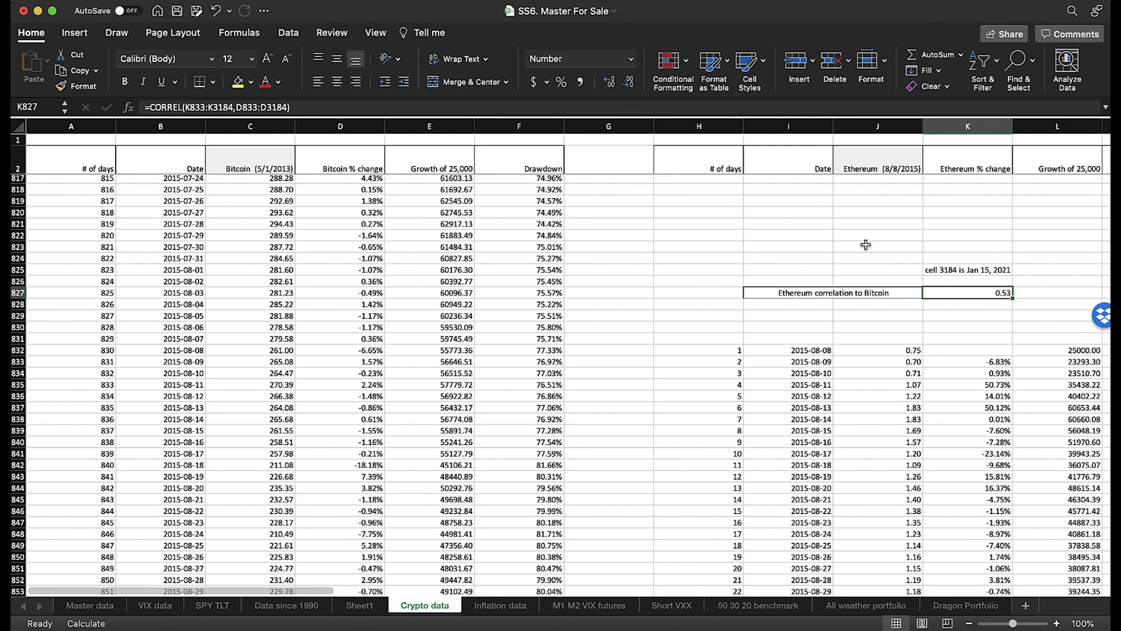
pyautogui.click(562, 82)
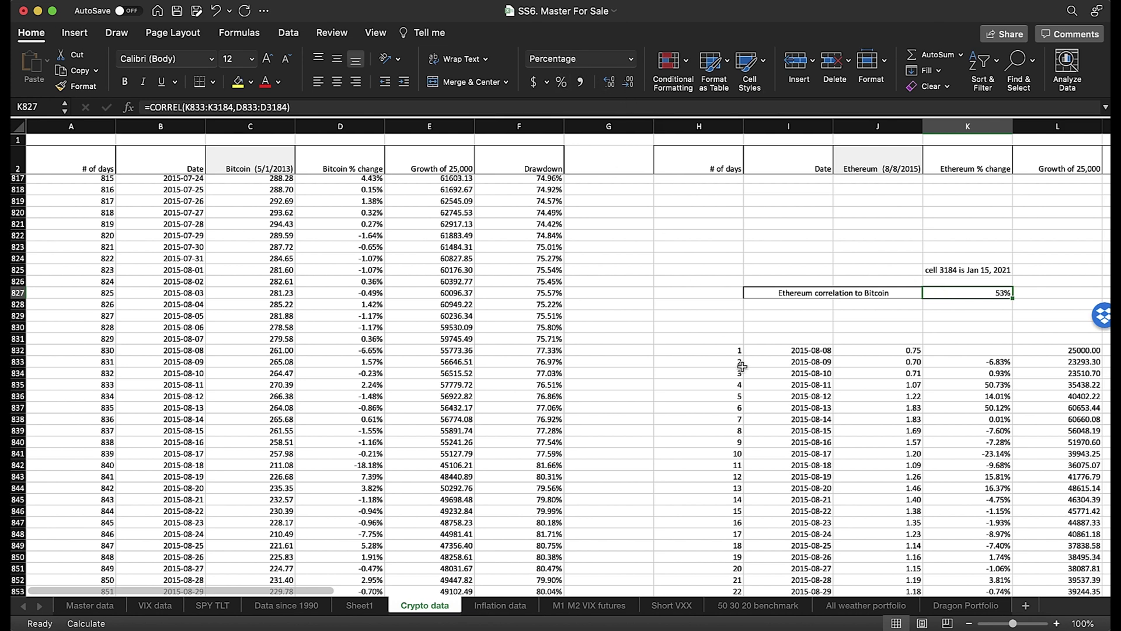